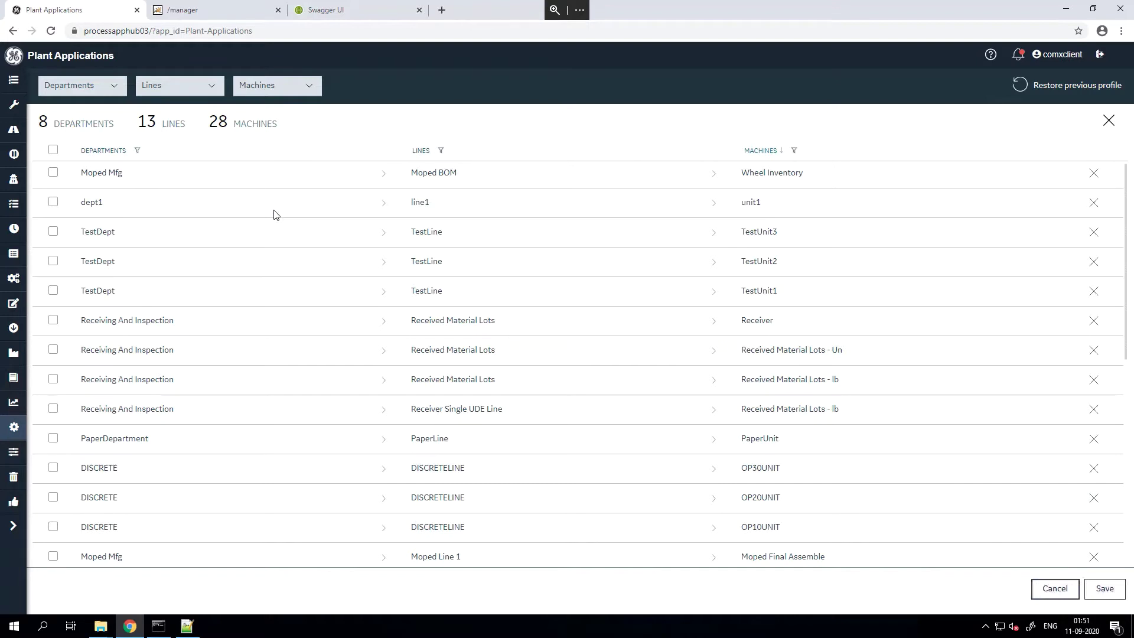
# - Expand the left sidebar to reveal the full navigation menu
pyautogui.click(15, 528)
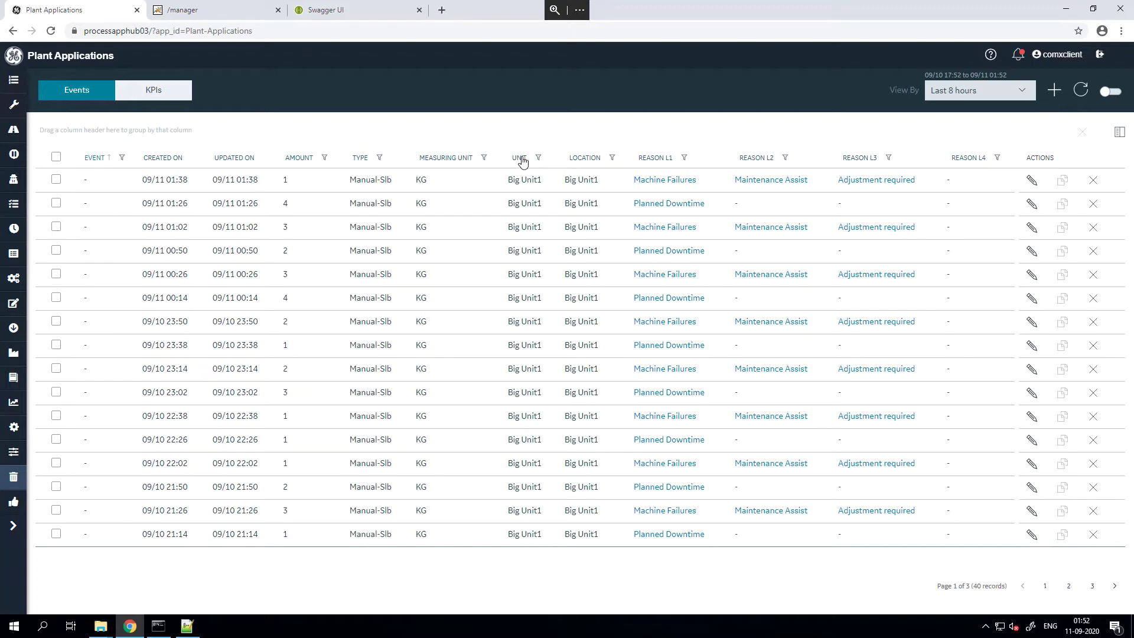
# - Group events by Unit, briefly sub-group by Reason L1, then restore Reason L1 as a column
pyautogui.moveTo(522, 161); pyautogui.dragTo(47, 127)
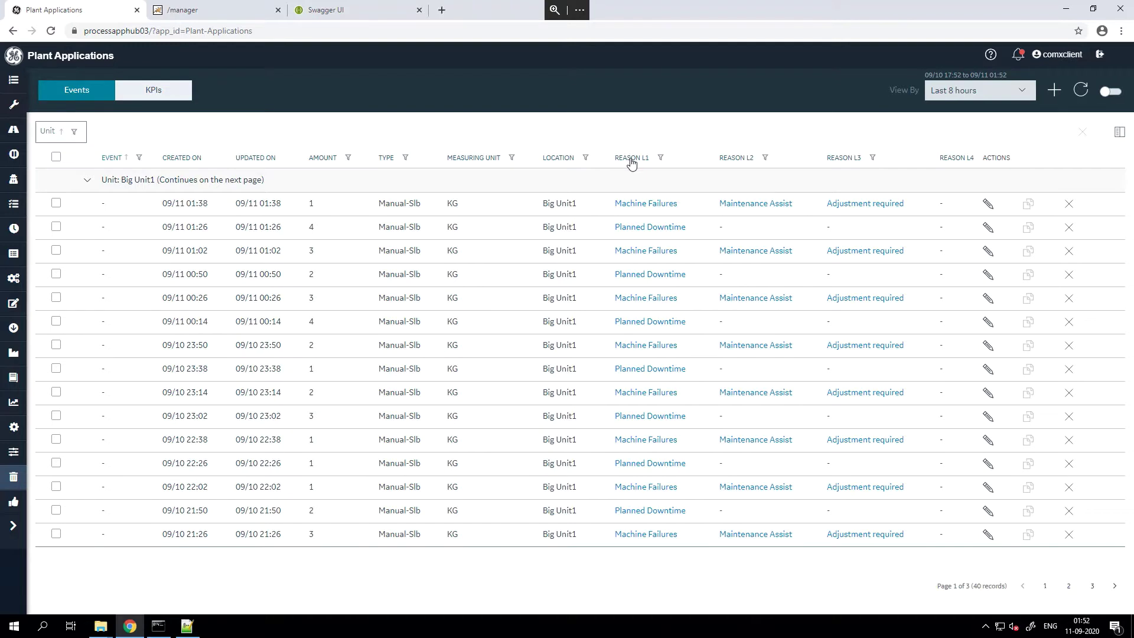
pyautogui.moveTo(631, 157); pyautogui.dragTo(102, 136)
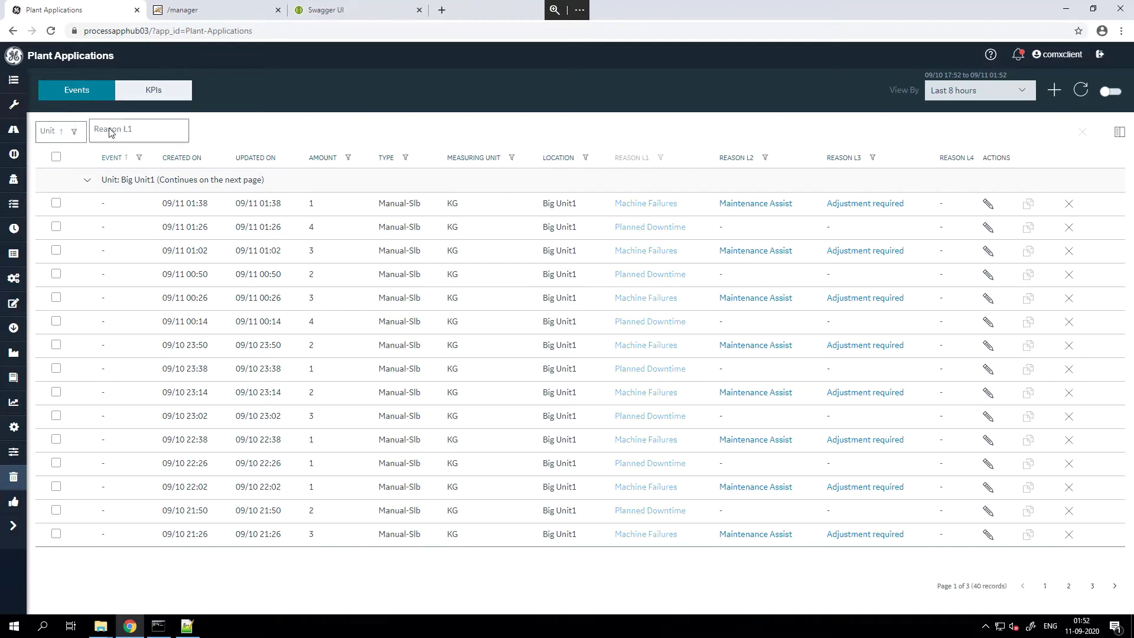
pyautogui.moveTo(102, 136); pyautogui.dragTo(112, 135)
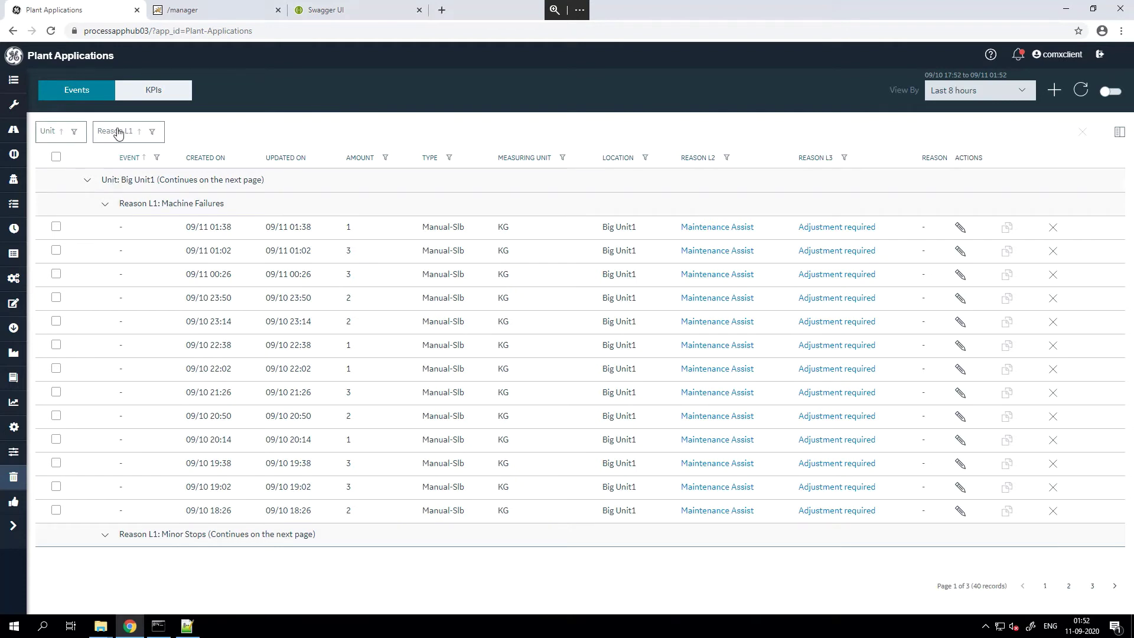
pyautogui.moveTo(118, 133); pyautogui.dragTo(676, 182)
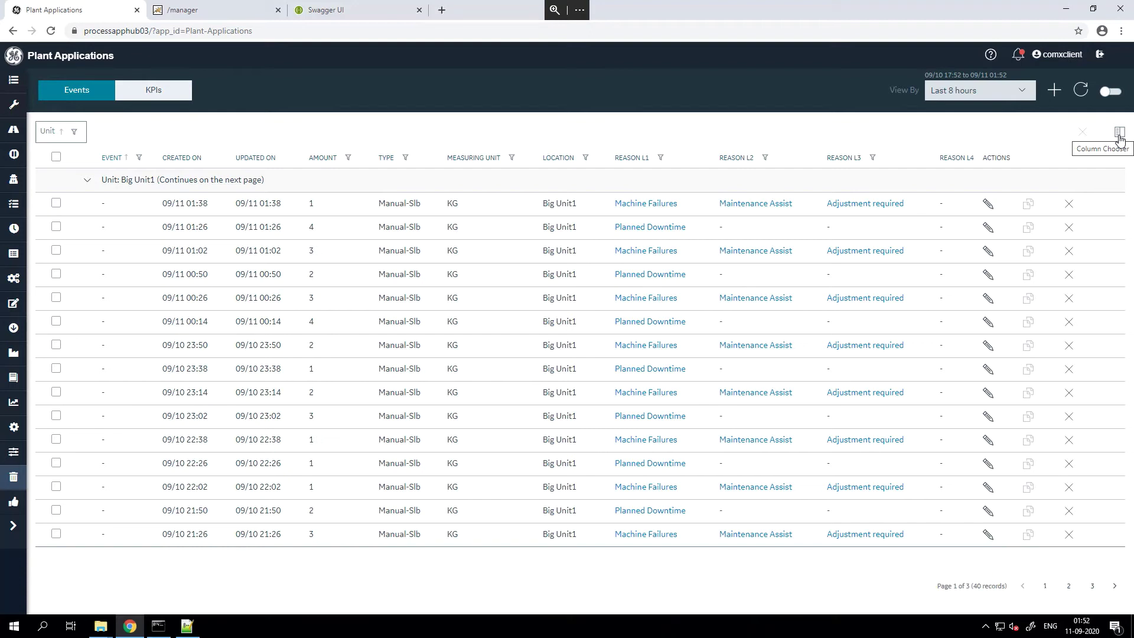
# - Enable the FAULT column in the Column Chooser so each event shows Waste1 or Waste3
pyautogui.click(1119, 132)
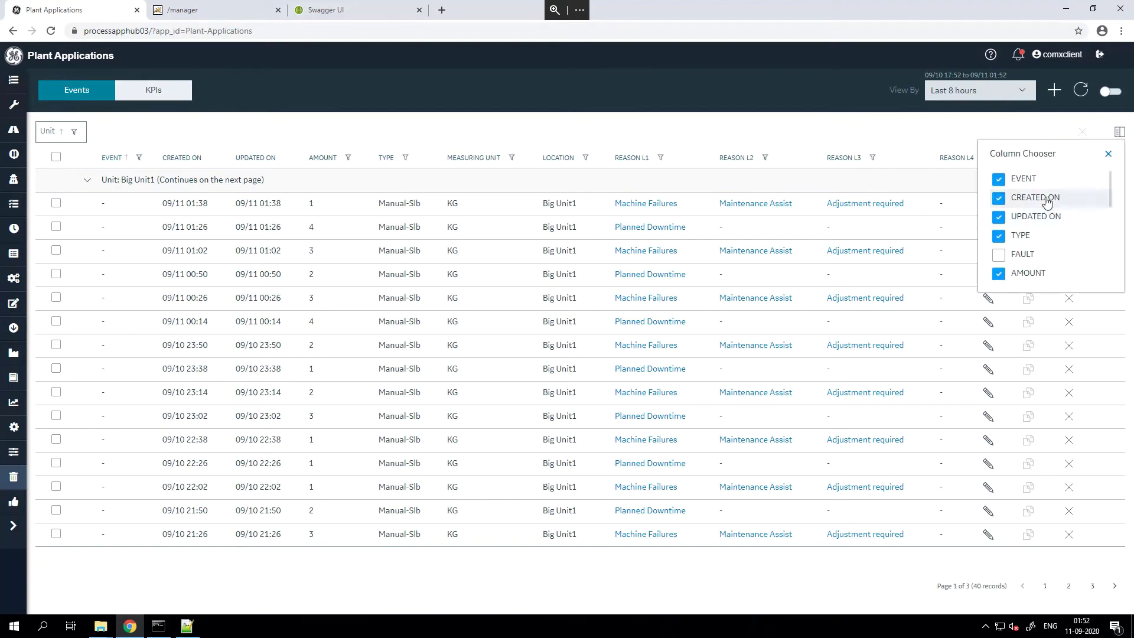
pyautogui.scroll(-2, 1046, 202)
pyautogui.scroll(-2, 1047, 202)
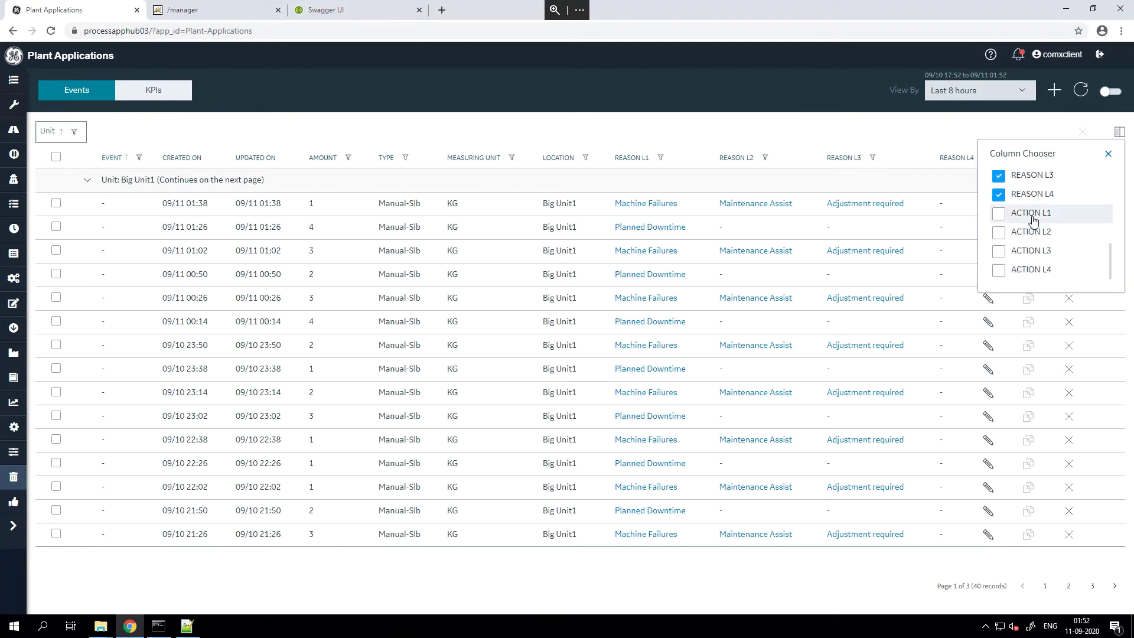
pyautogui.scroll(5, 1032, 220)
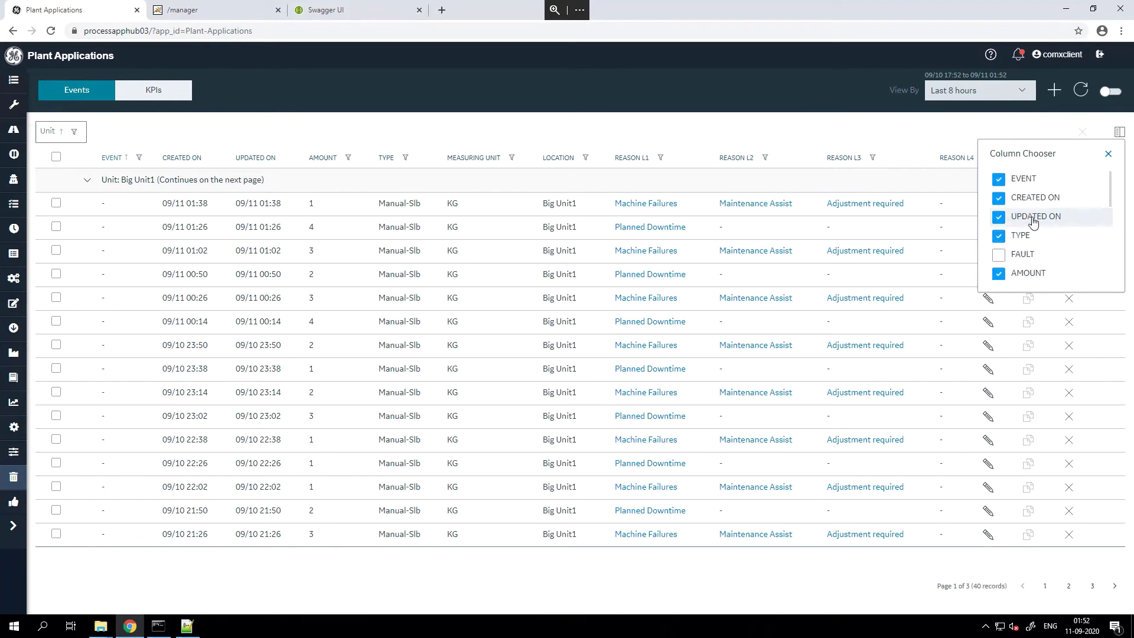
pyautogui.click(999, 255)
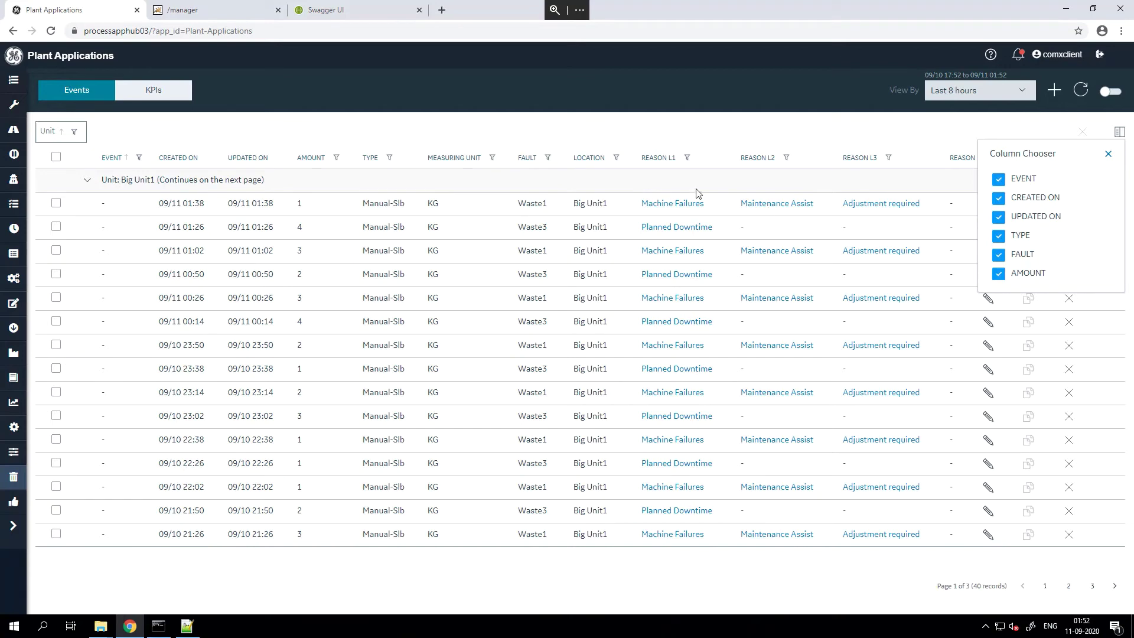
pyautogui.click(1108, 159)
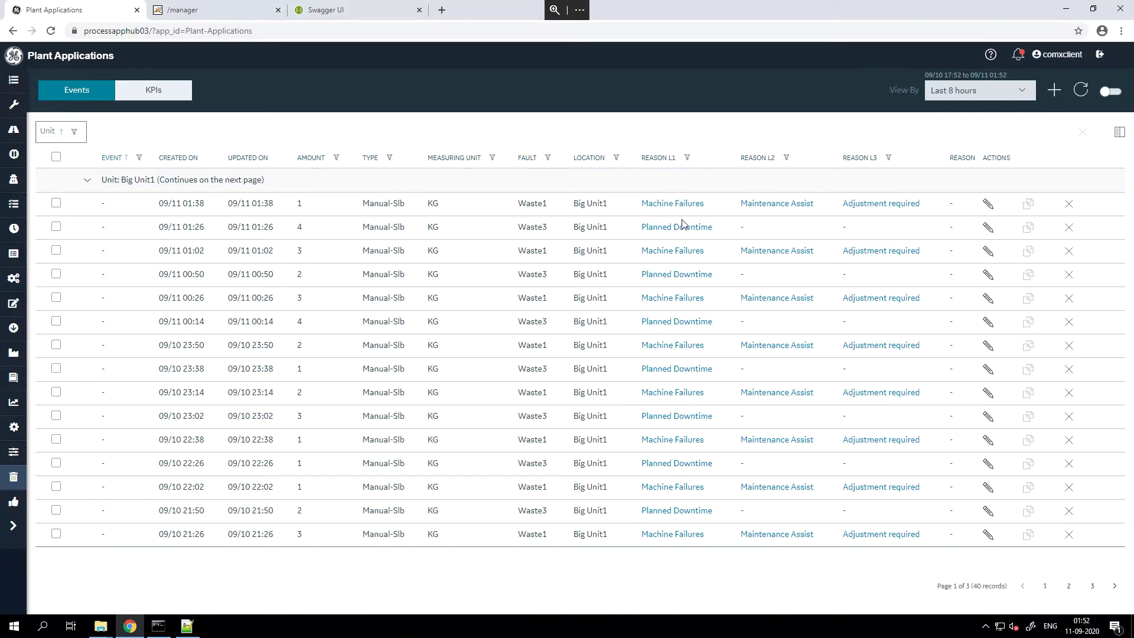
# - Edit the first-row 01:38 Big Unit1 event's Amount to 2 and save it
pyautogui.click(988, 205)
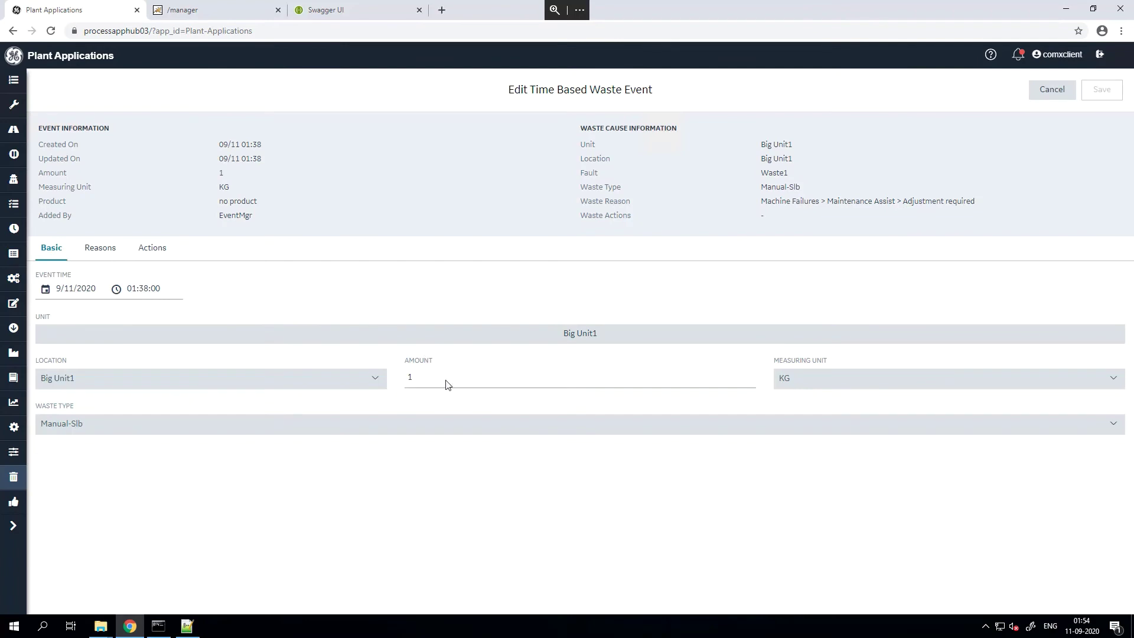
pyautogui.doubleClick(408, 378)
pyautogui.write('2')
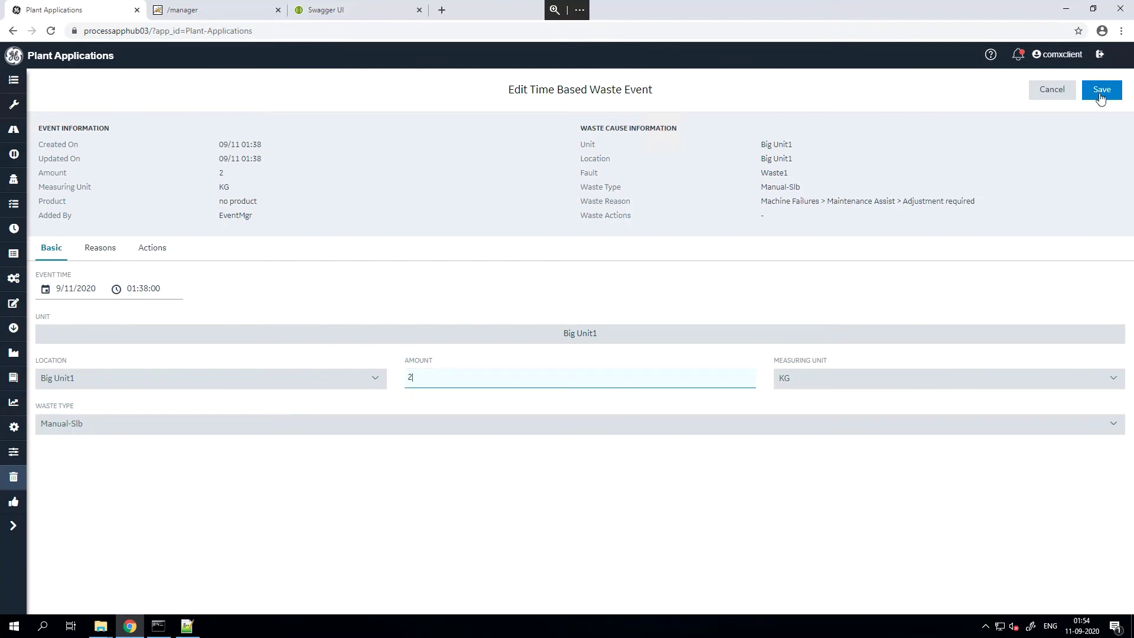
pyautogui.click(1093, 93)
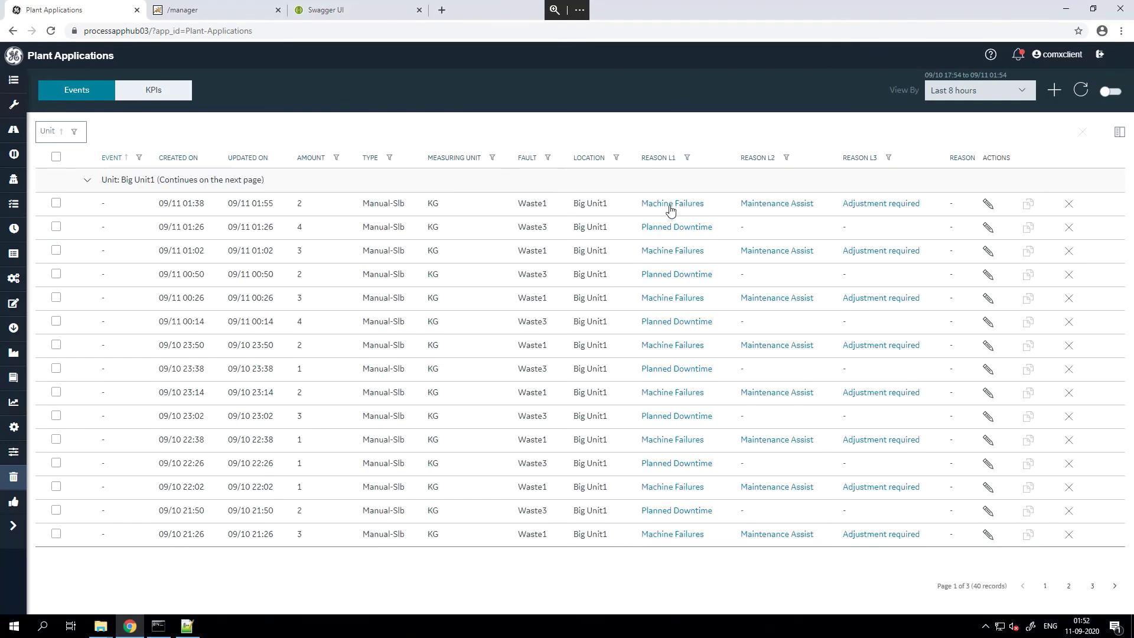
pyautogui.click(670, 207)
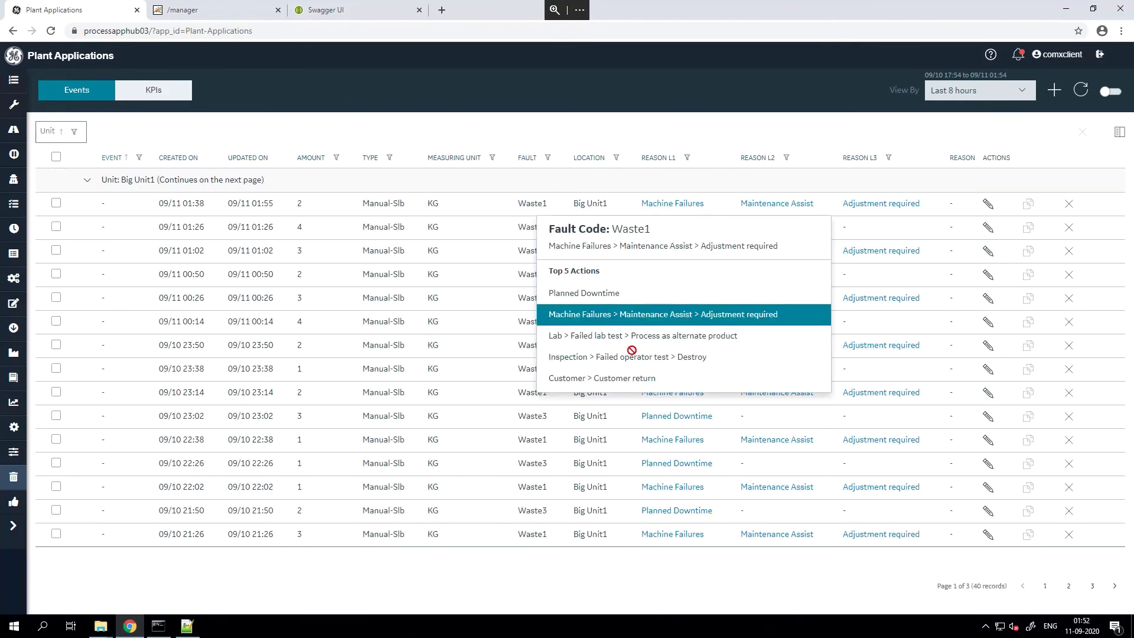
pyautogui.click(677, 189)
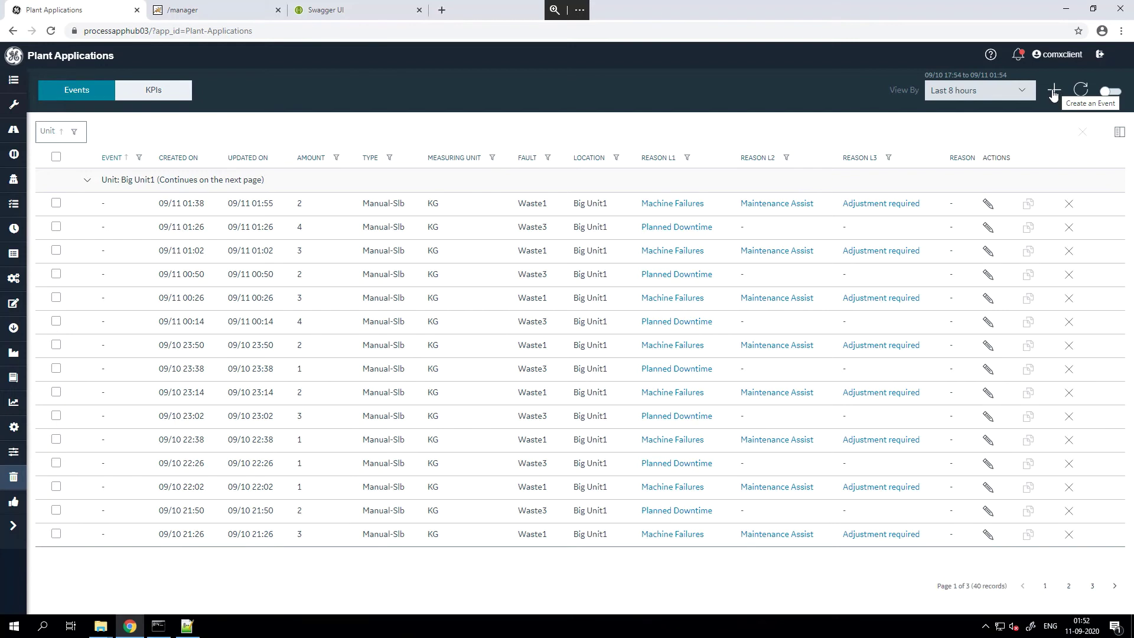
pyautogui.click(1055, 92)
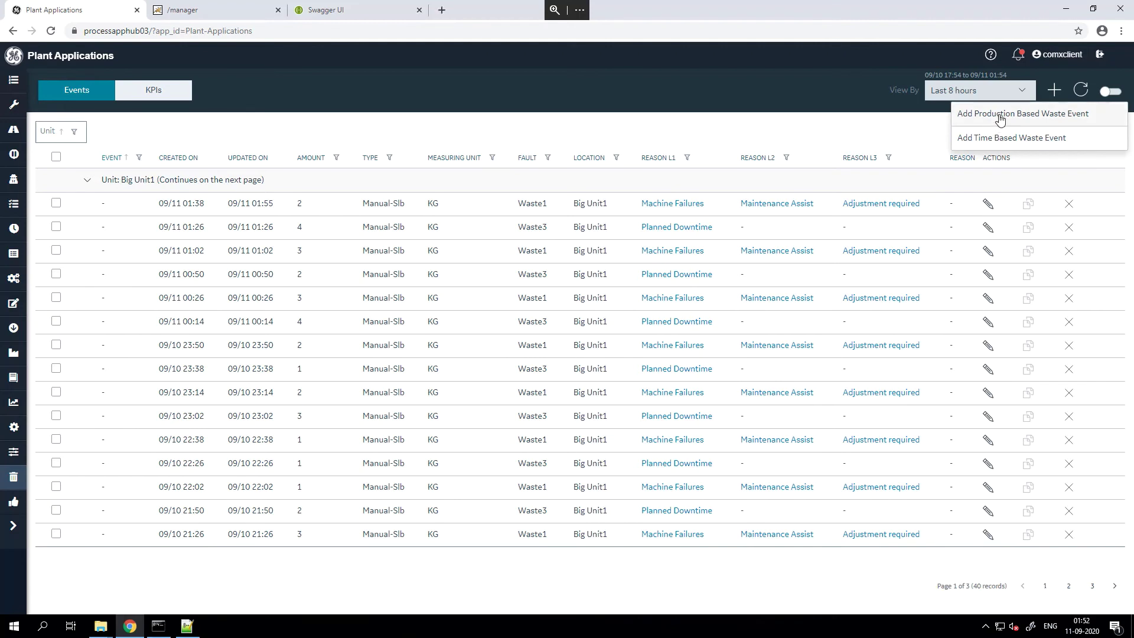
pyautogui.click(905, 141)
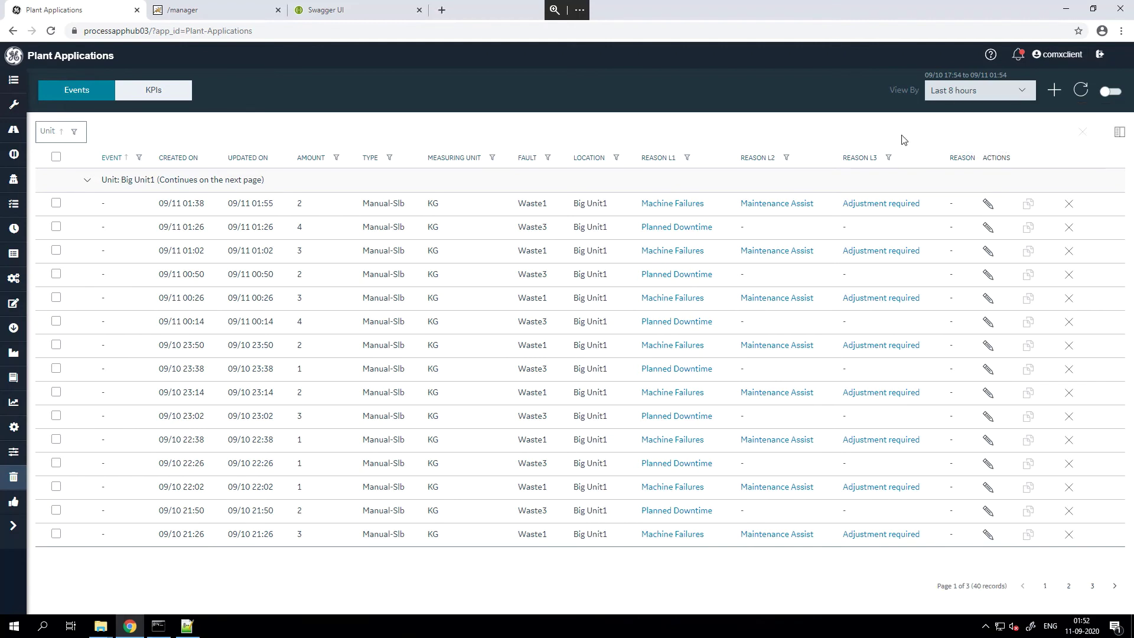
# - Show the KPIs dashboard with OEE, Quality, MAPE 2.33, MABE 137.77 and waste charts
pyautogui.click(164, 97)
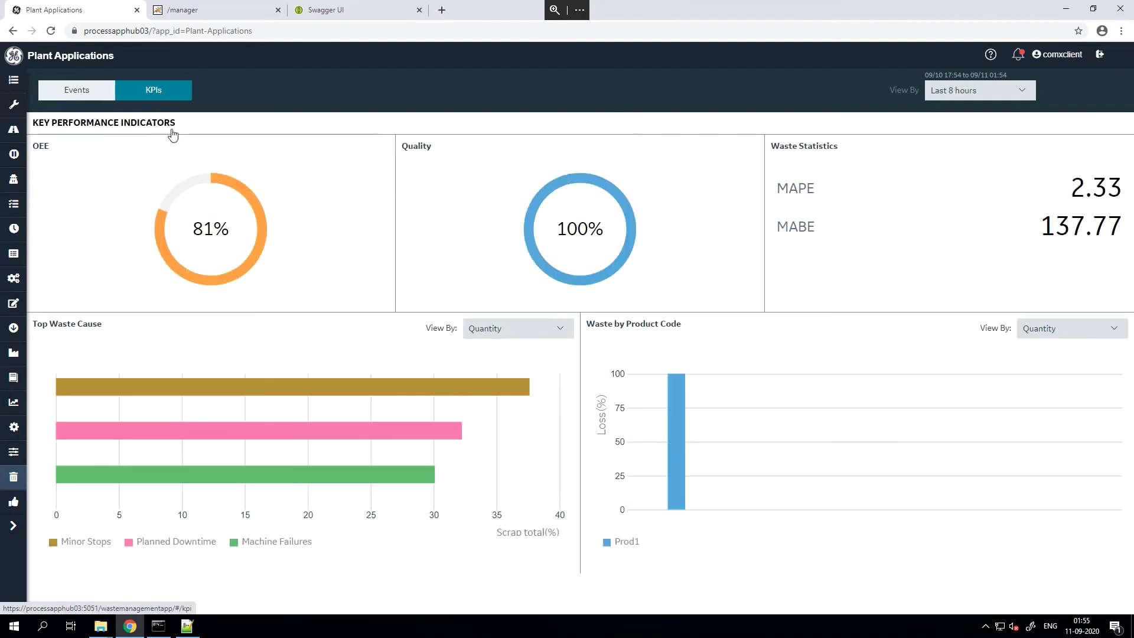